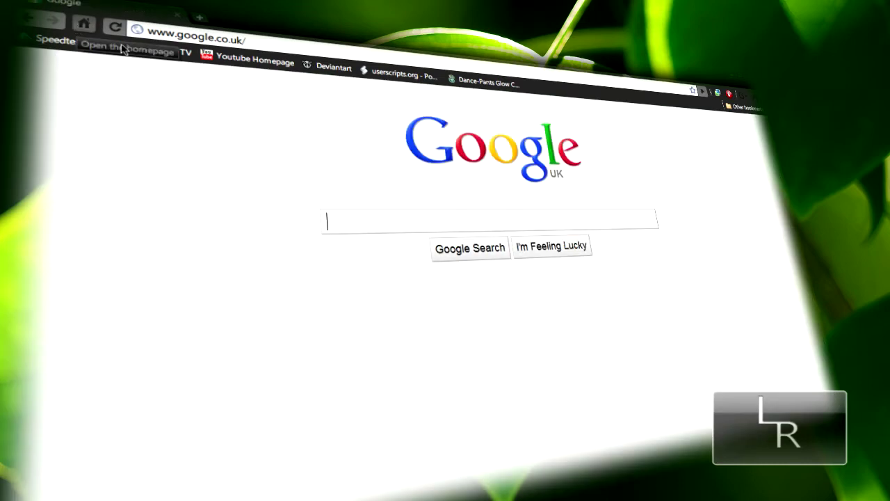
# - Bookmark the Google homepage to the bar and save it with an empty name
pyautogui.click(694, 91)
pyautogui.click(763, 145)
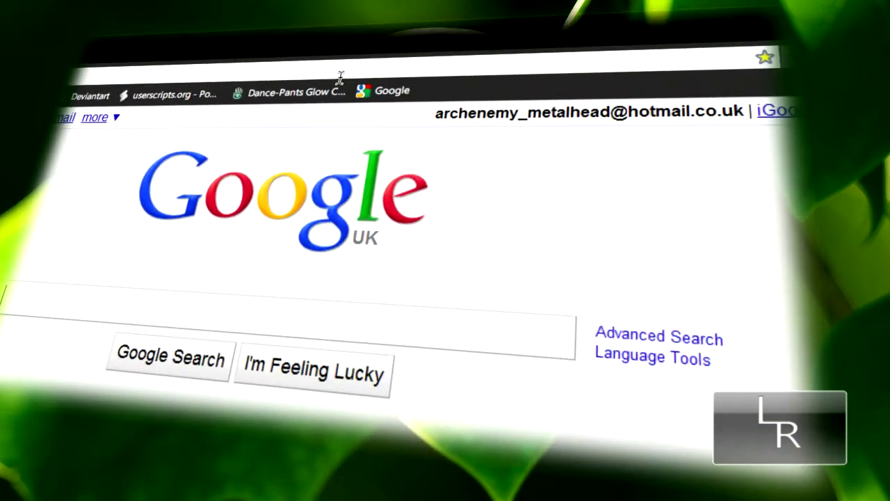
pyautogui.rightClick(386, 91)
pyautogui.click(463, 146)
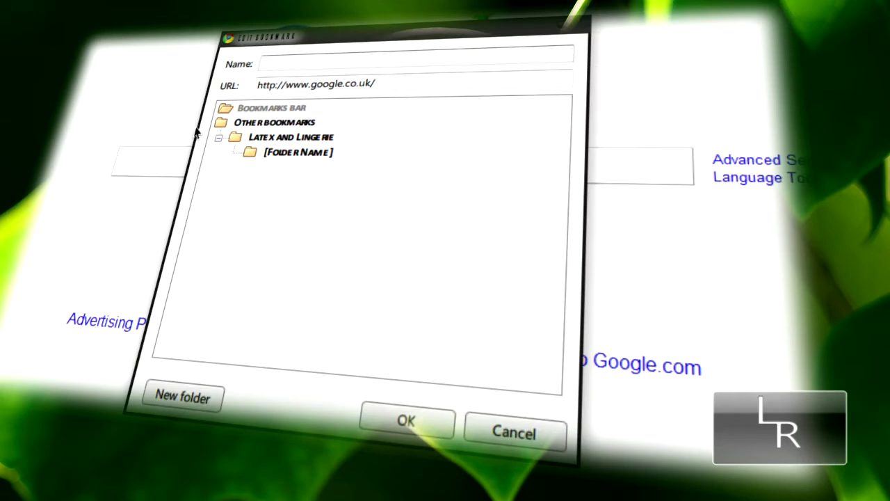
pyautogui.click(397, 420)
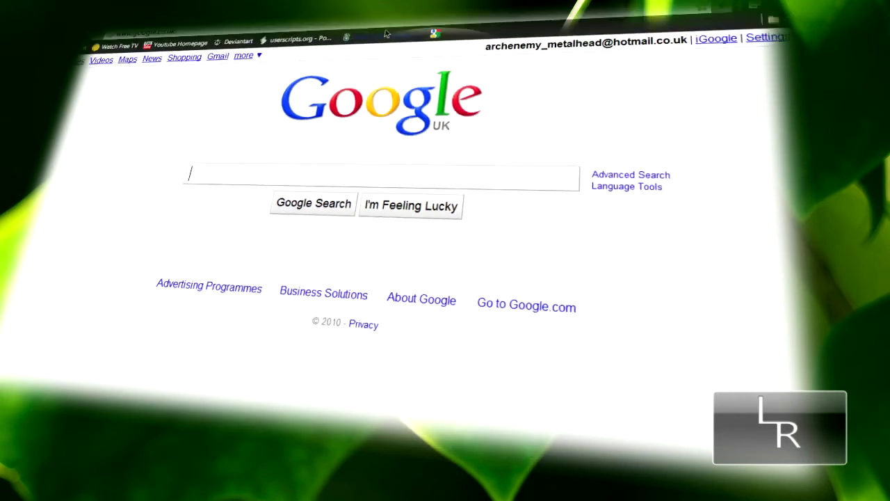
# - Clear the Dance-Pants bookmark's name so it shows only its icon
pyautogui.rightClick(383, 54)
pyautogui.click(407, 125)
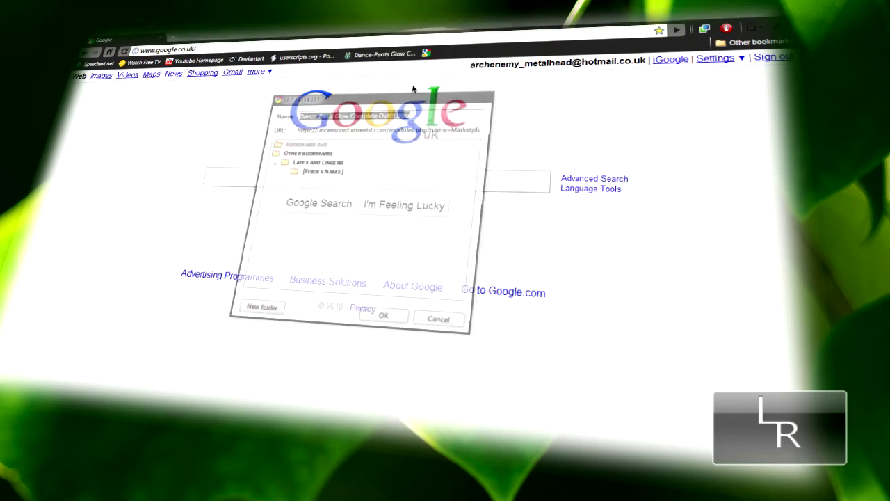
pyautogui.press('BackSpace')
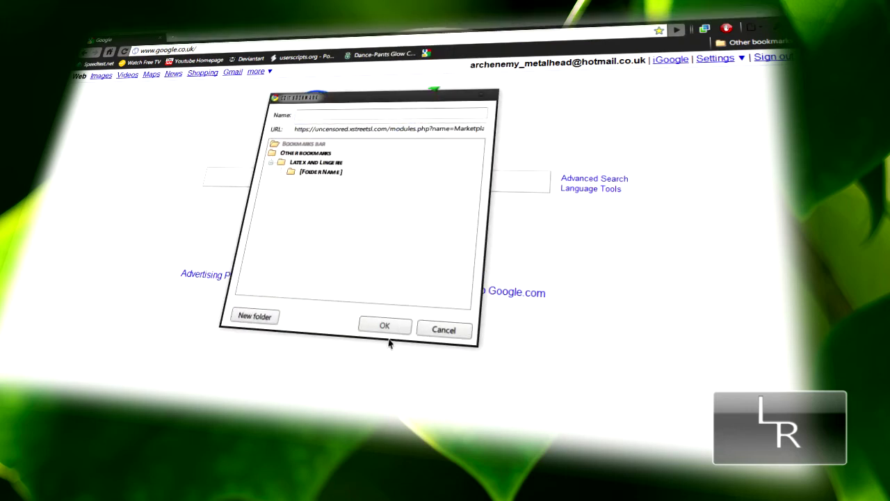
pyautogui.click(385, 326)
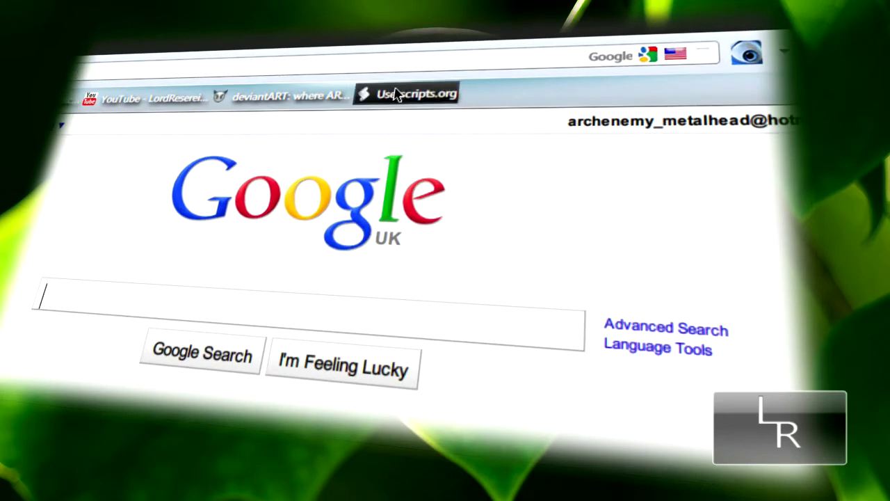
# - Erase the Userscripts.org bookmark's name in its Firefox properties and save it blank
pyautogui.rightClick(396, 95)
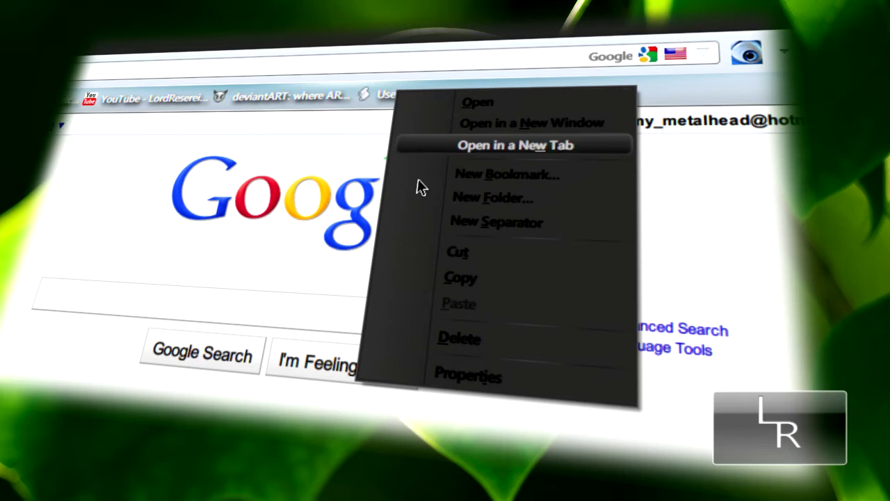
pyautogui.click(460, 370)
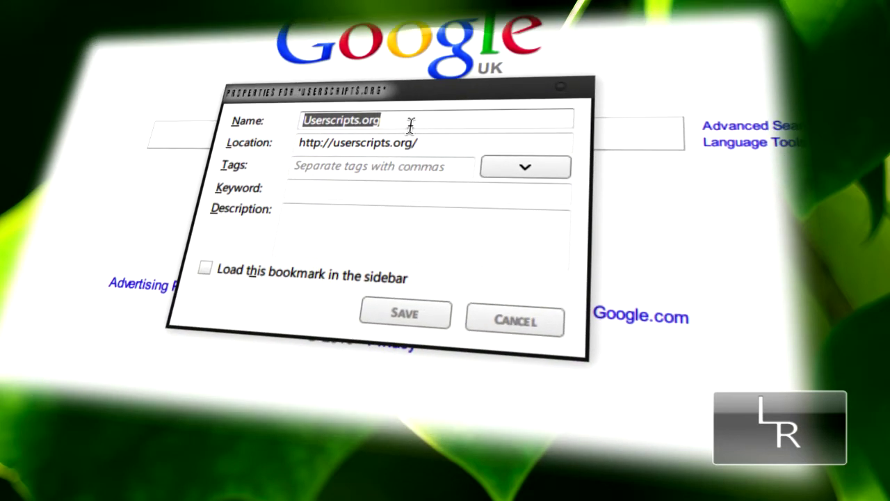
pyautogui.press('BackSpace')
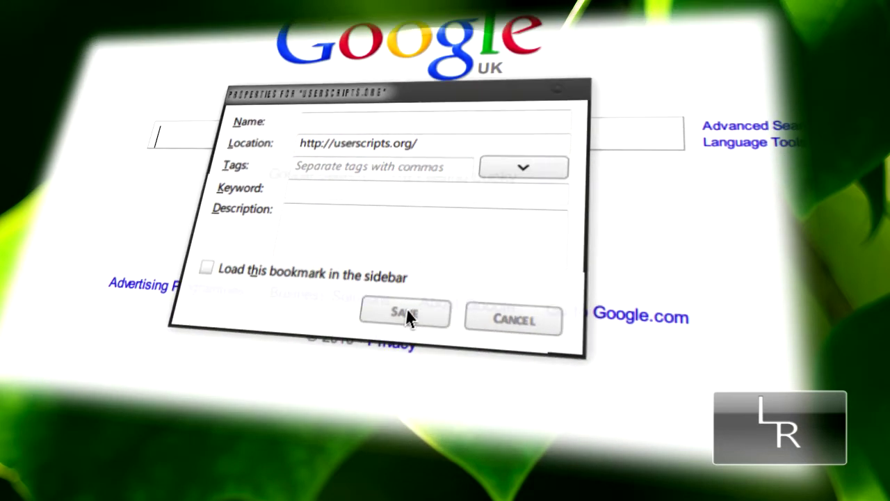
pyautogui.click(406, 315)
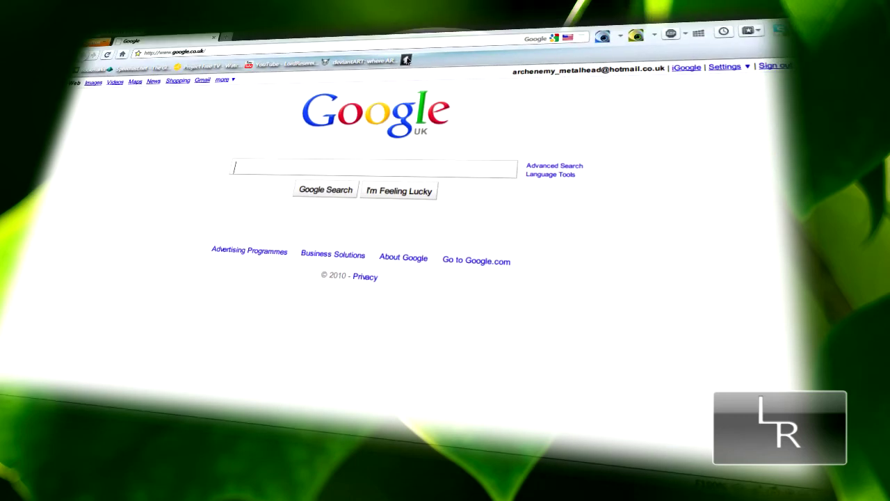